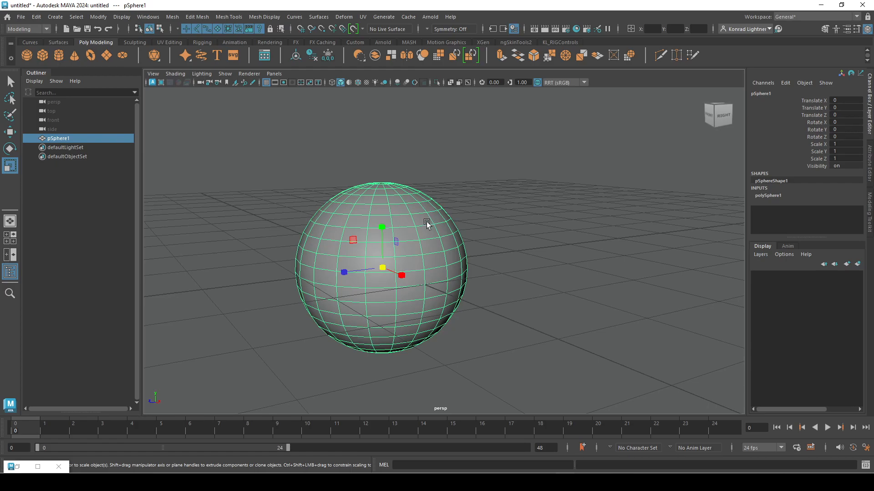
- Switch the sphere to face component mode
right_click(413, 203)
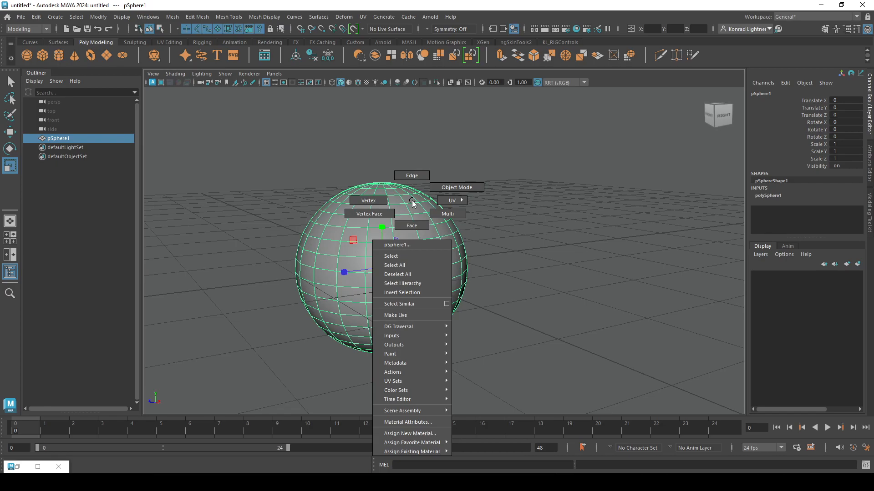
right_click(411, 200)
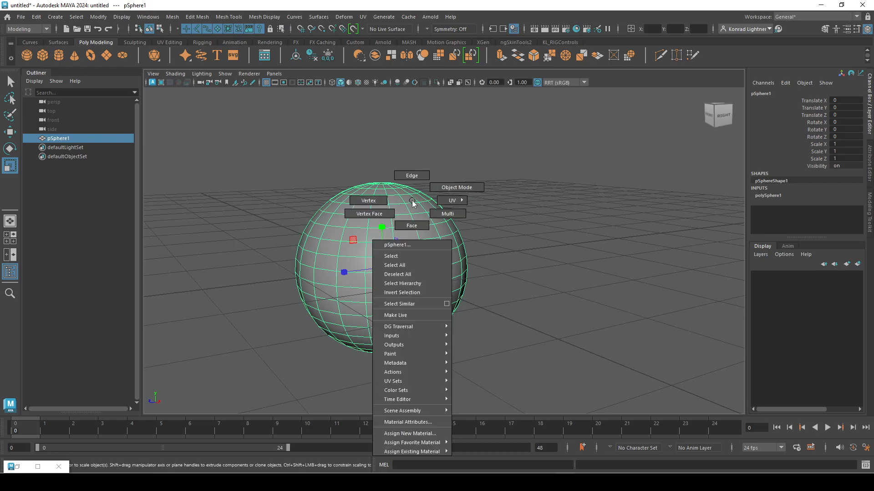
left_click(411, 226)
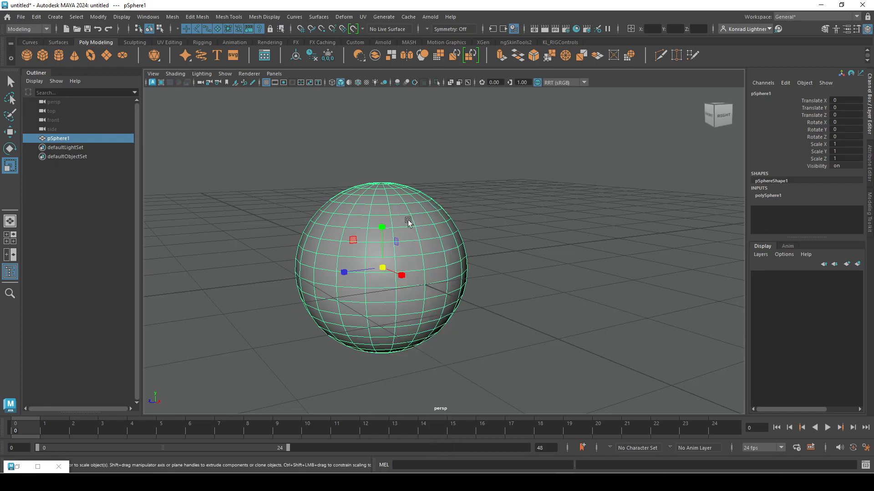
right_click(414, 213)
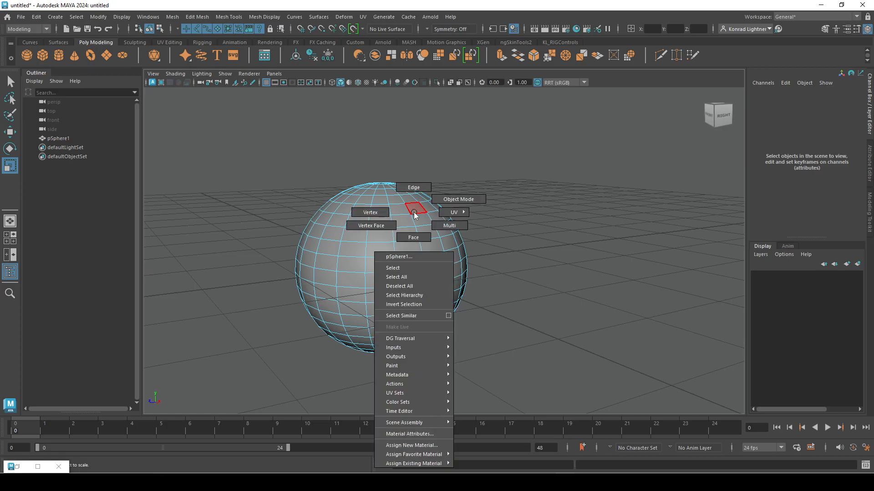
left_click(414, 237)
- Select three separate faces on the upper half of the sphere and move them outward together into spikes
left_click(428, 246)
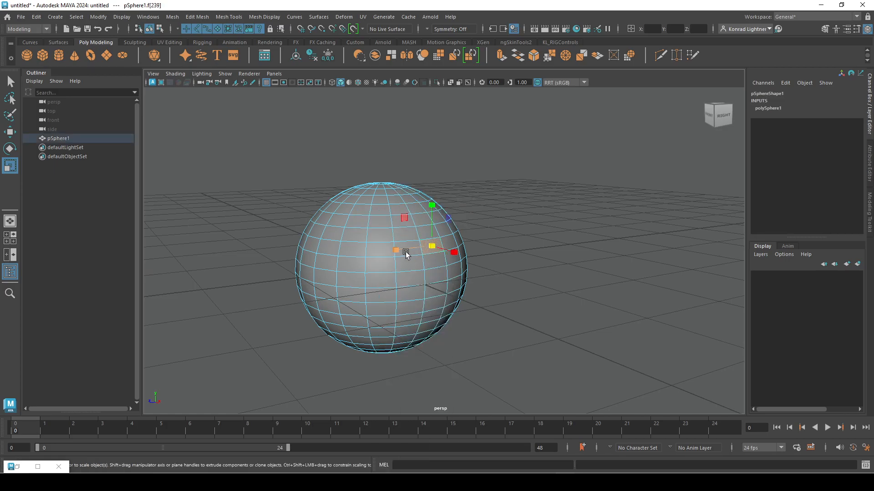
left_click(351, 249, "shift")
left_click(338, 220, "shift")
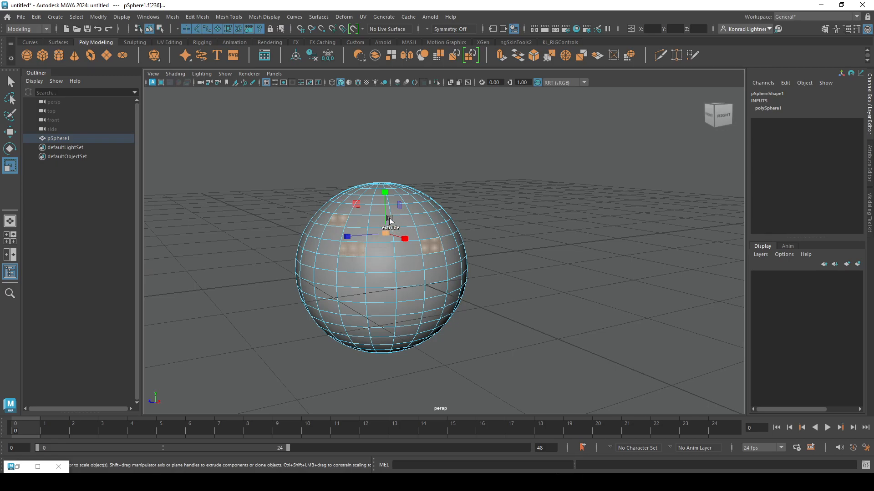
left_click_drag(382, 277, 423, 309, "alt")
key("w")
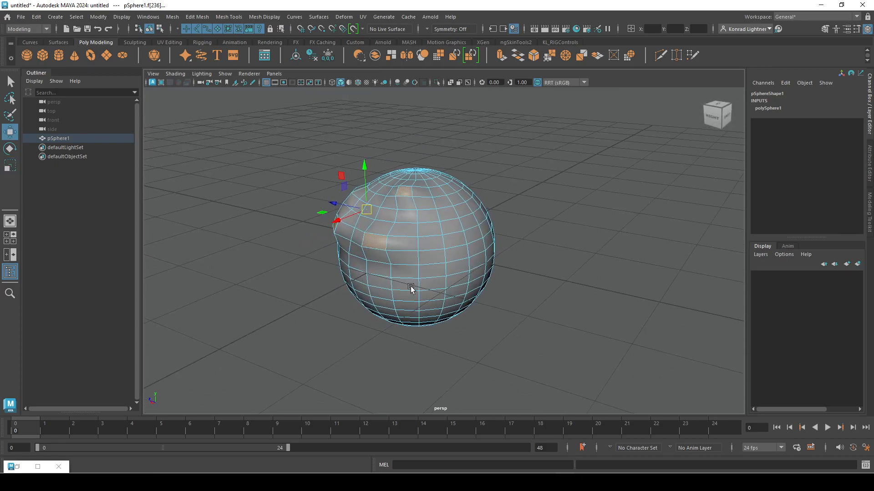
mouse_move(422, 276)
left_mouse_down("alt")
mouse_move(390, 283)
mouse_move(409, 275)
left_mouse_up("alt")
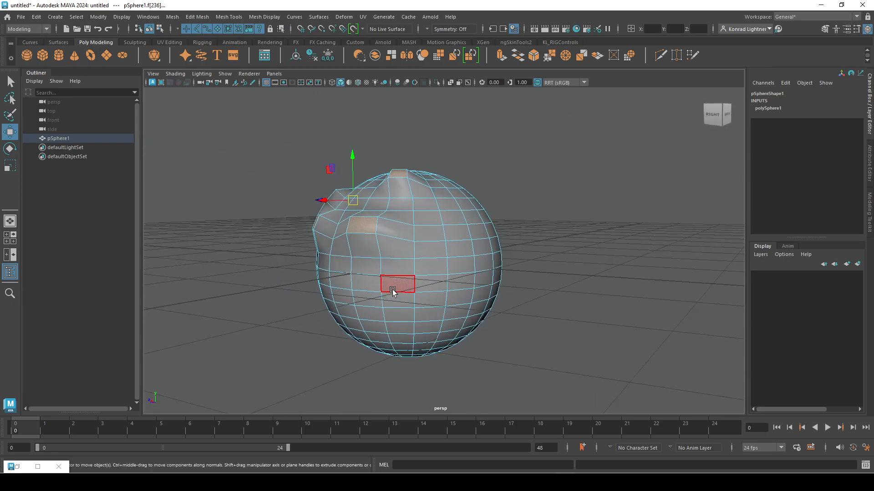
- Select the full loop of faces around the sphere's equator and scale it outward into a protruding ring
left_click(393, 285)
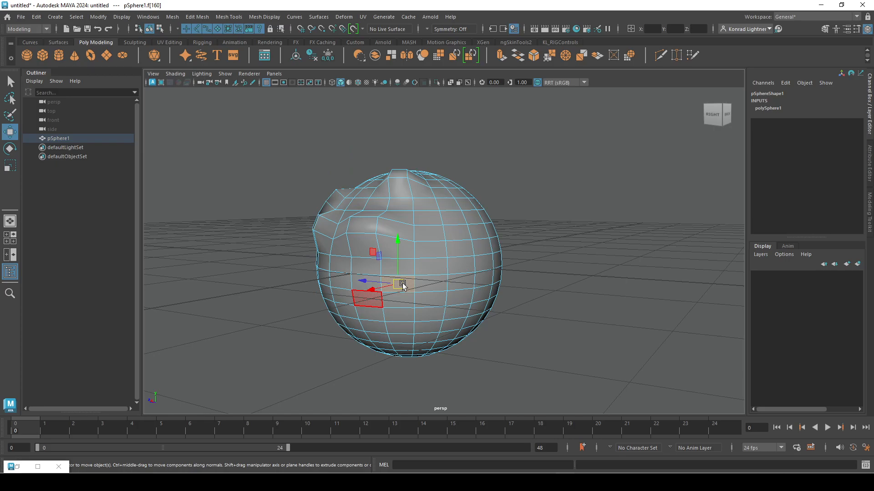
left_click_drag(390, 289, 380, 285, "alt")
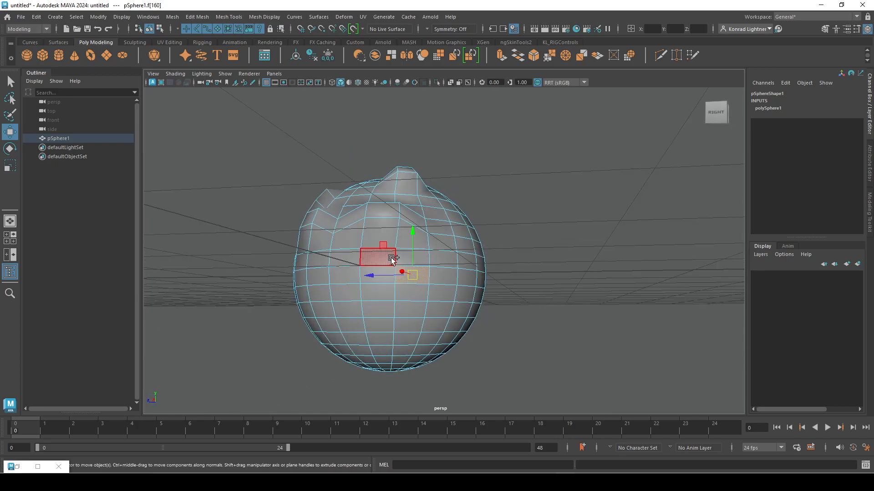
double_click(386, 279, "shift")
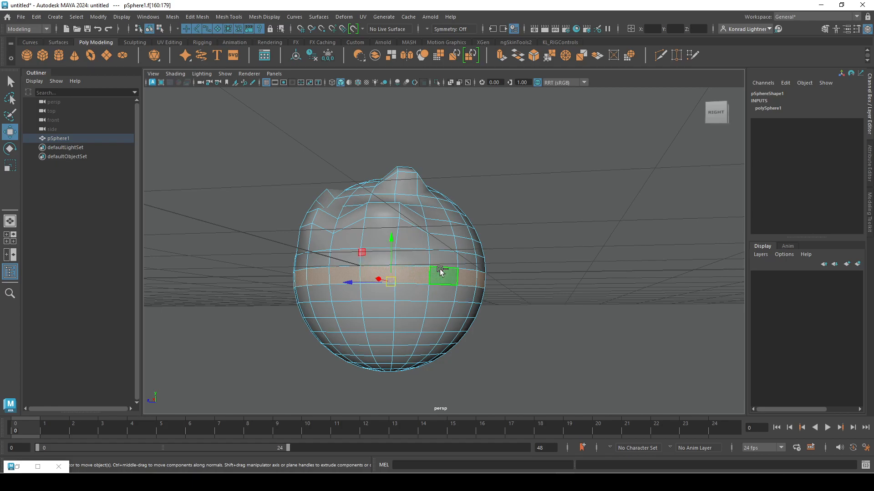
left_click(421, 274)
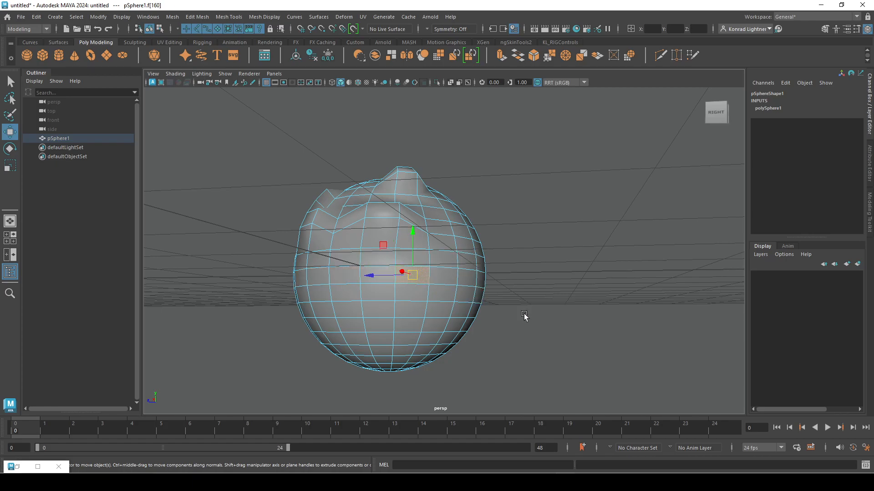
double_click(382, 281, "shift")
left_click_drag(518, 303, 455, 306, "alt")
key("r")
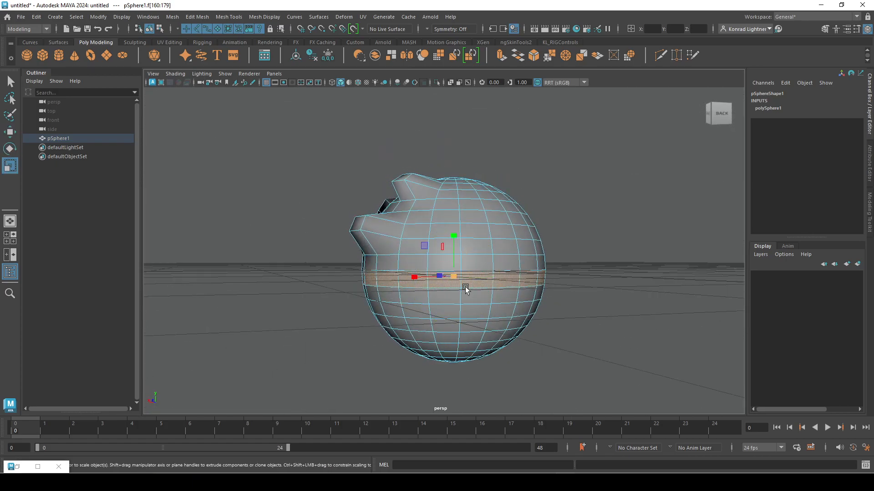
left_click_drag(453, 276, 438, 198)
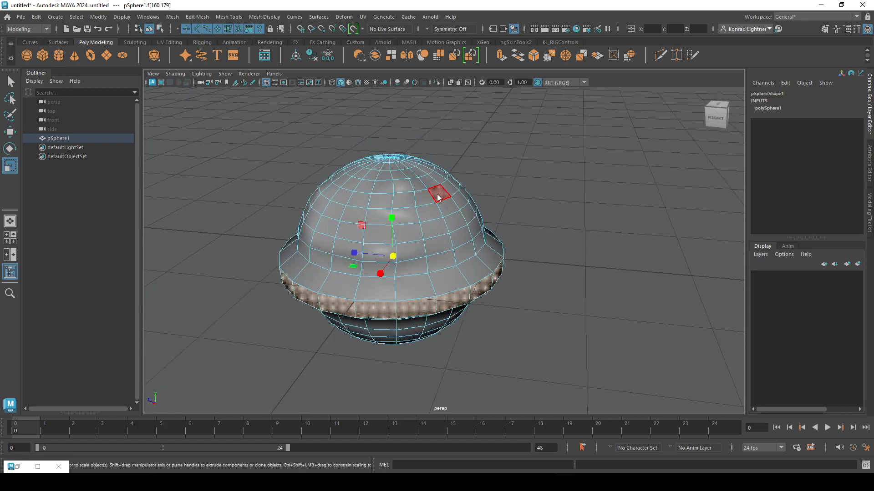
- Return the mesh to object mode and enter vertex component mode
right_click_drag(439, 197, 522, 168)
right_click_drag(522, 241, 431, 233, "alt")
left_click_drag(431, 232, 479, 224, "alt")
right_click(481, 188)
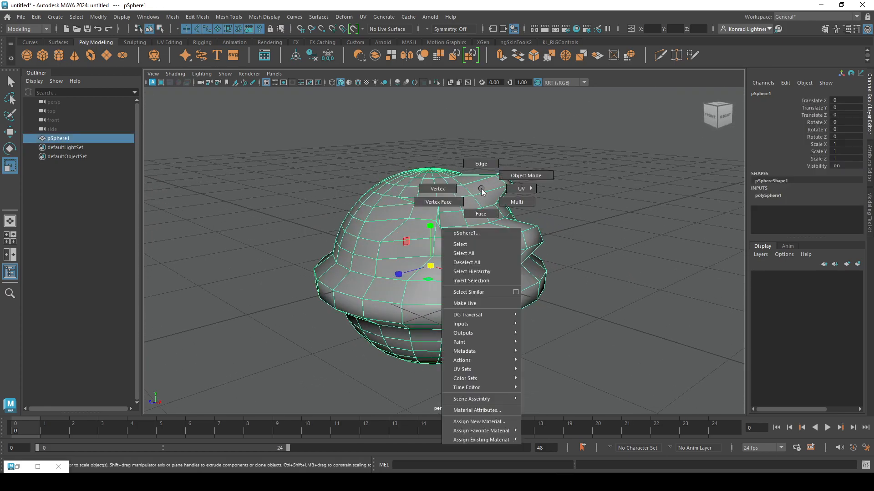
left_click(437, 189)
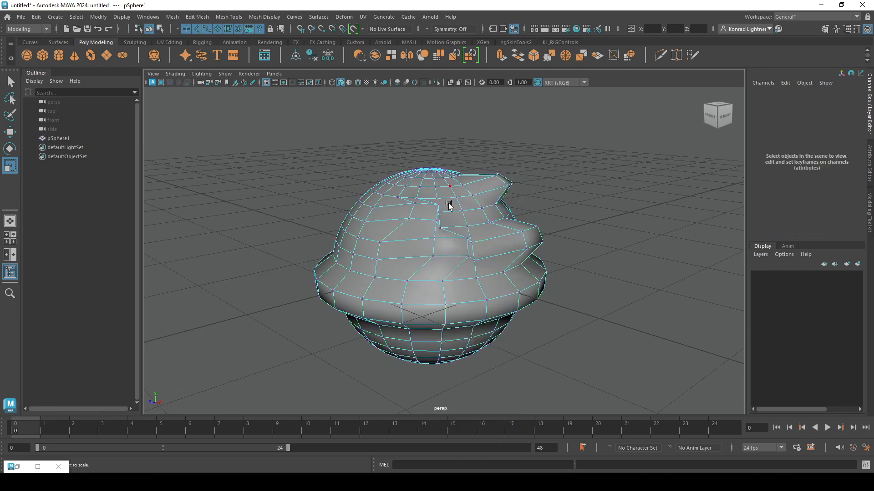
- Select individual vertices on the smooth side of the dome, ending with a single vertex ready for the Move tool
mouse_move(361, 252)
left_mouse_down("alt")
mouse_move(362, 268)
mouse_move(370, 266)
left_mouse_up("alt")
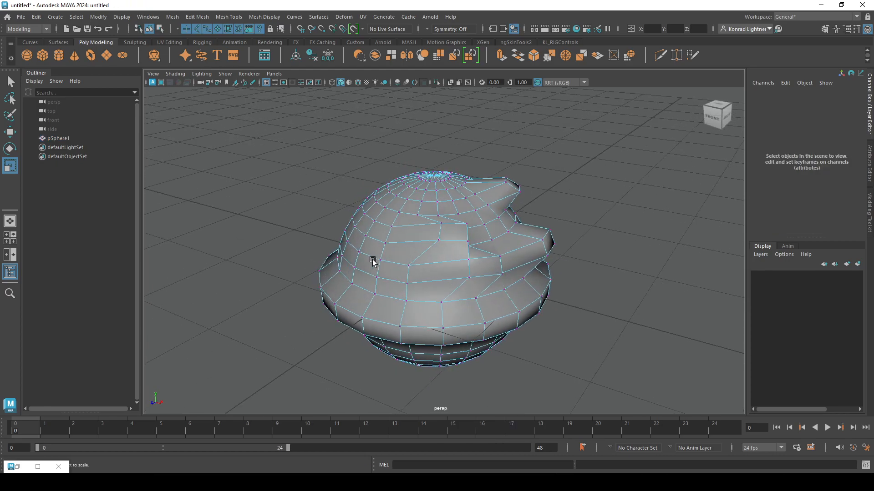
left_click(400, 215)
left_click_drag(390, 238, 467, 240, "alt")
left_click(466, 237)
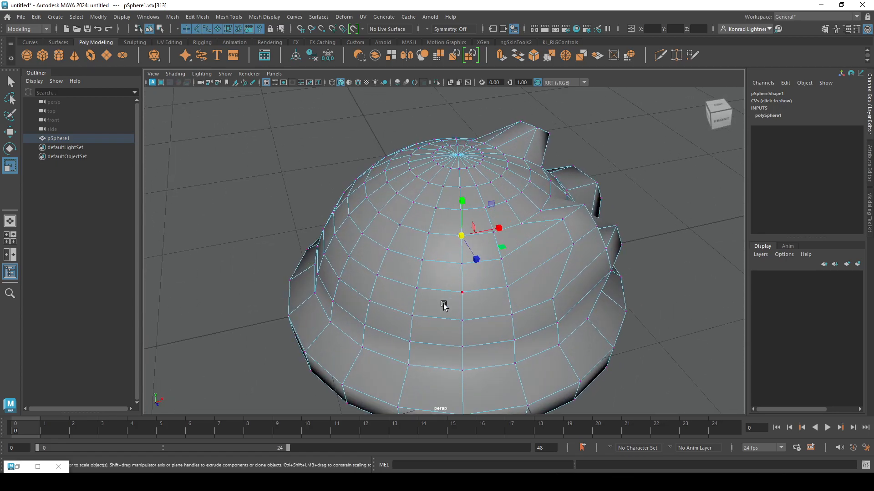
left_click(429, 235)
left_click_drag(489, 294, 451, 272, "alt")
key("w")
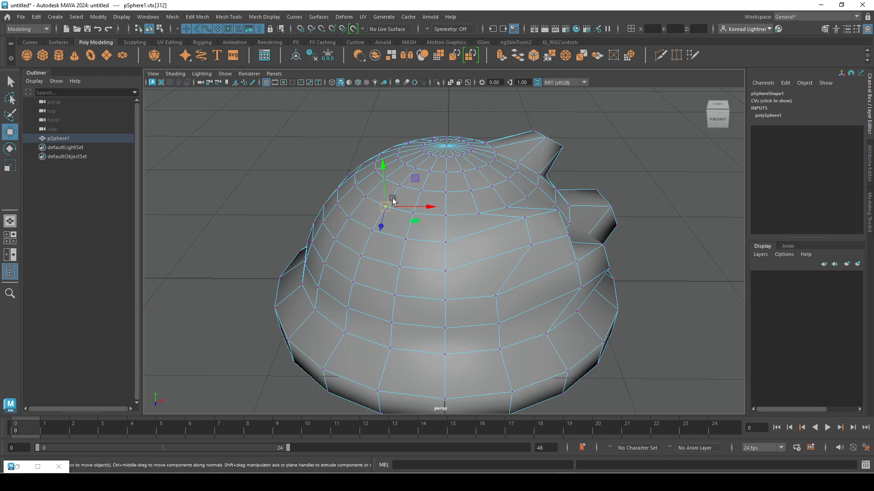
left_click_drag(451, 263, 375, 201, "alt")
middle_click_drag(364, 201, 369, 260, "alt")
right_click_drag(369, 260, 400, 225, "alt")
left_click_drag(400, 225, 473, 232, "alt")
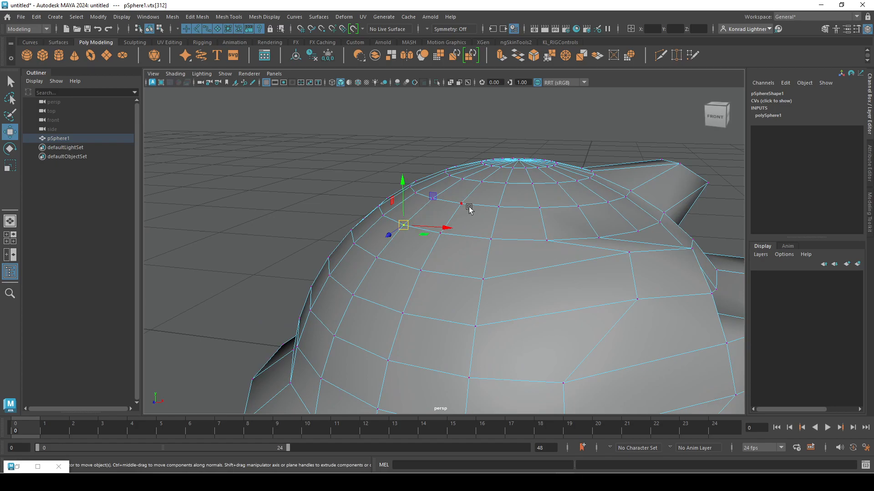
- Grow and shrink the selection around the single vertex repeatedly, finishing with an empty selection
key("shift+period")
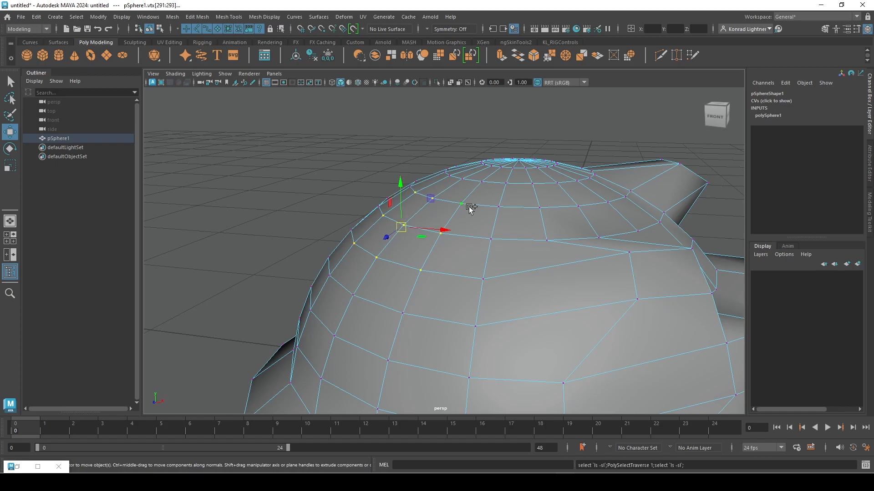
key("shift+comma")
key("shift+period")
key("shift+period")
key("shift+period")
key("shift+comma")
key("shift+comma")
key("shift+period")
key("shift+comma")
key("shift+period")
key("shift+period")
key("shift+comma")
key("shift+comma")
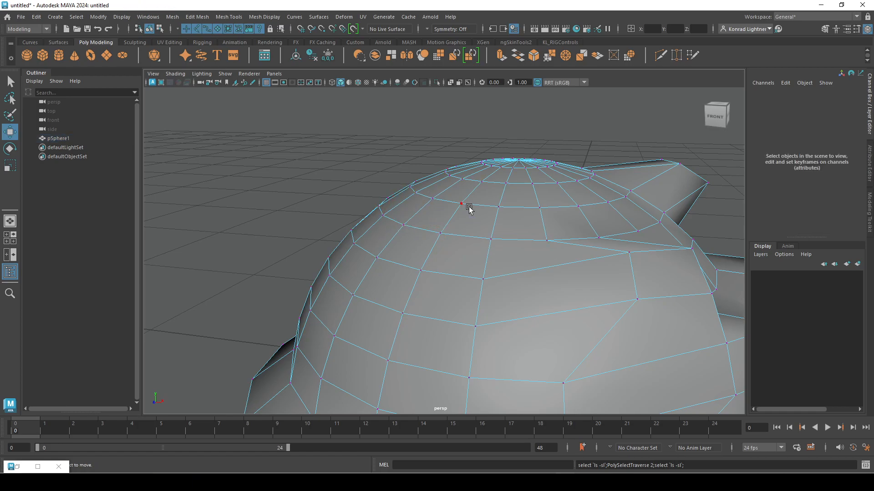
- Select the complete horizontal loop of vertices around the upper part of the dome
left_click_drag(434, 237, 510, 281, "alt")
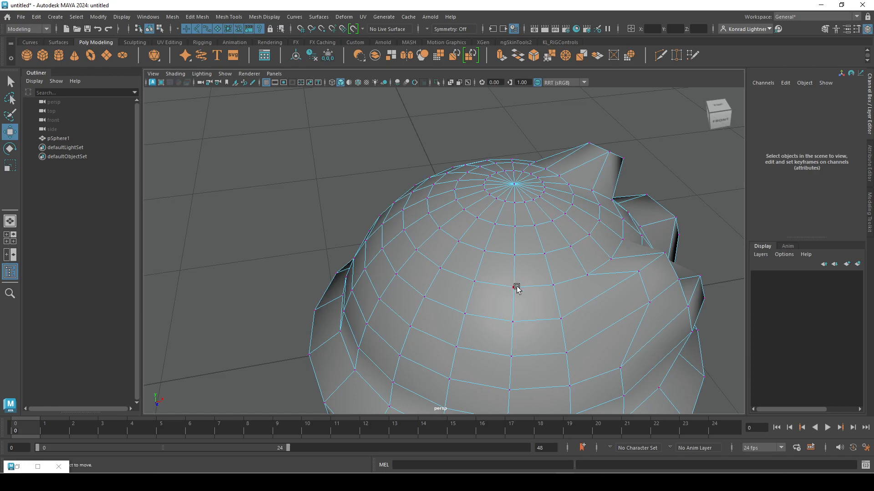
left_click(518, 287)
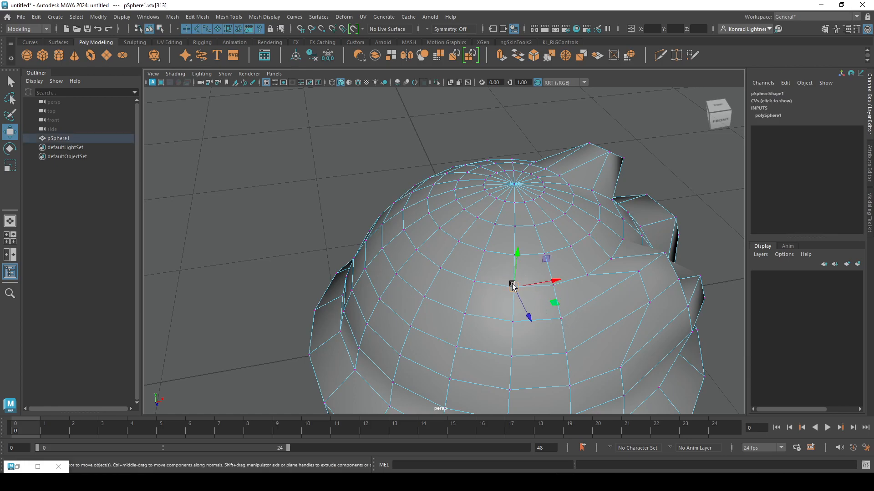
double_click(472, 281)
left_click_drag(600, 271, 501, 257, "alt")
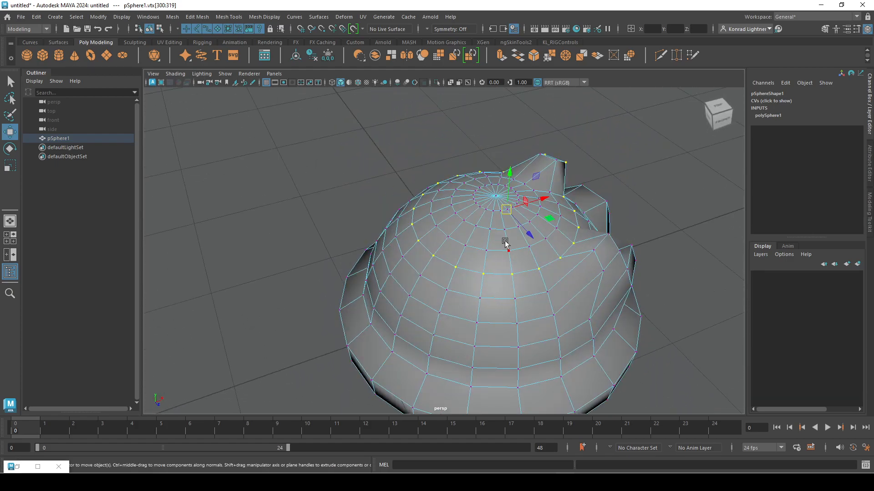
- Grow the vertex loop selection by two rows and shrink it back to the single loop
key("shift+period")
key("shift+period")
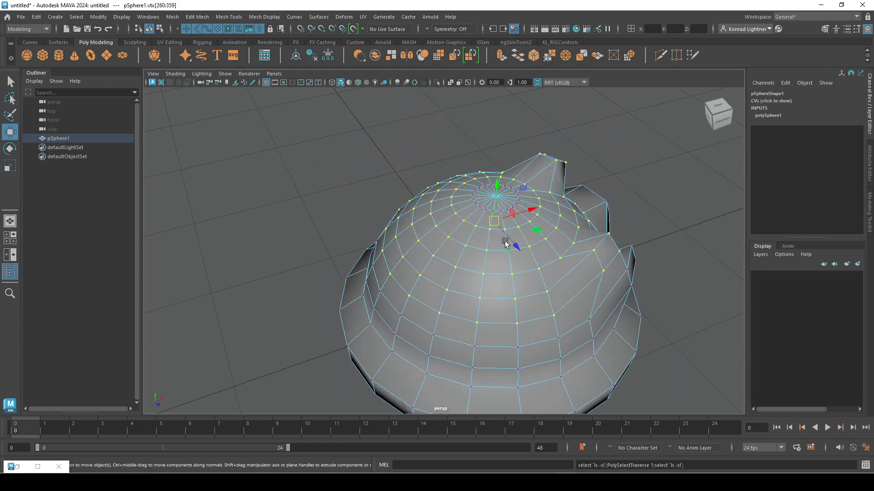
left_click_drag(560, 285, 517, 266, "alt")
key("shift+comma")
key("shift+comma")
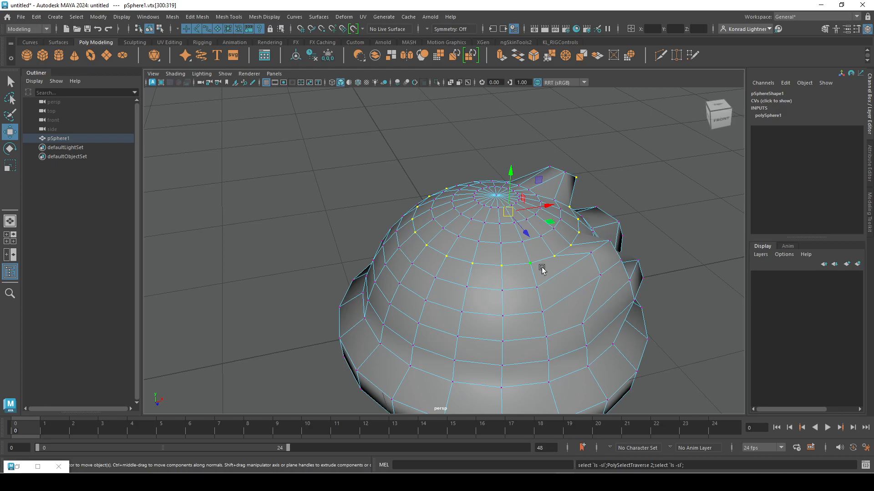
- Switch to edge component mode and select one horizontal edge on the lower front of the dome
left_click_drag(542, 269, 434, 248, "alt")
right_click_drag(447, 263, 448, 190)
left_click(463, 370)
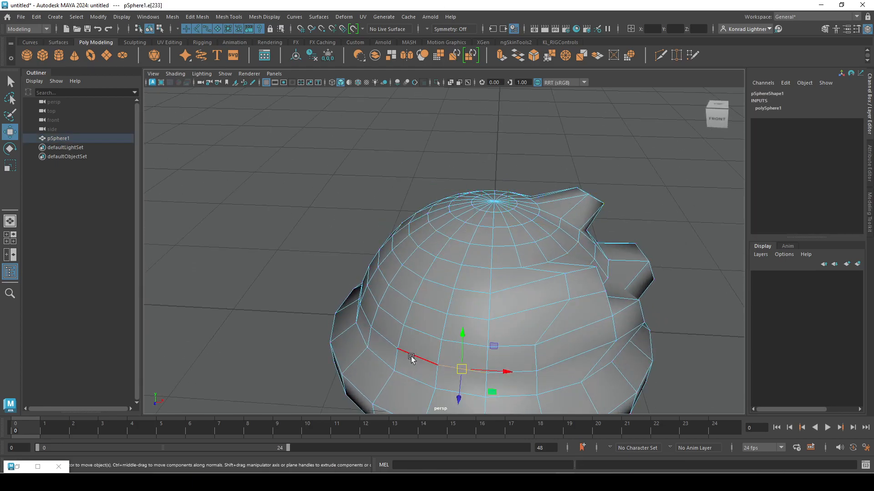
- Return from edge mode to object mode so the whole sphere is selected
right_click_drag(480, 266, 559, 201)
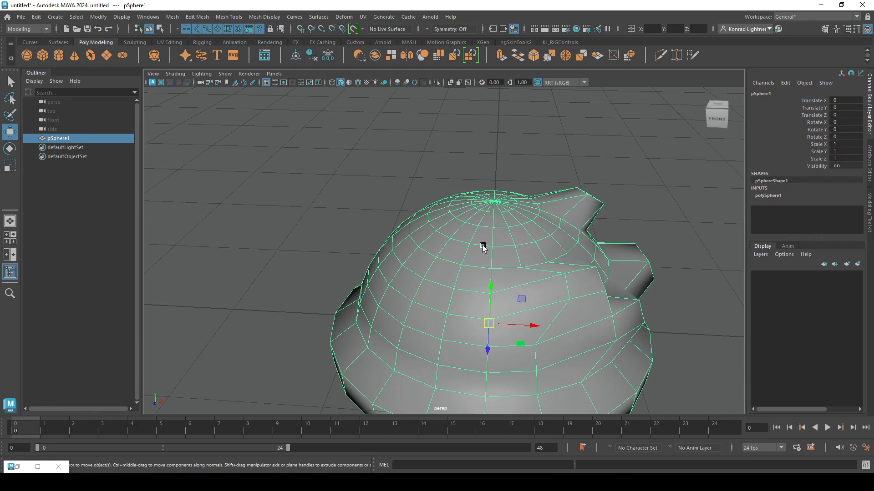
right_click_drag(480, 213, 524, 200)
left_click_drag(423, 274, 476, 259, "alt")
right_click_drag(540, 250, 550, 220)
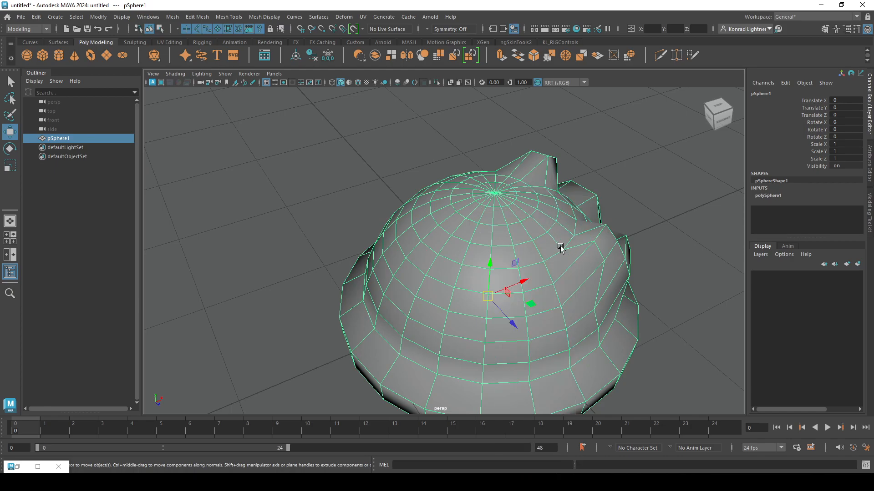
- Move the whole sphere along the X axis to a Translate X of 0.203
left_click_drag(563, 247, 509, 236, "alt")
right_click_drag(526, 243, 407, 212, "alt")
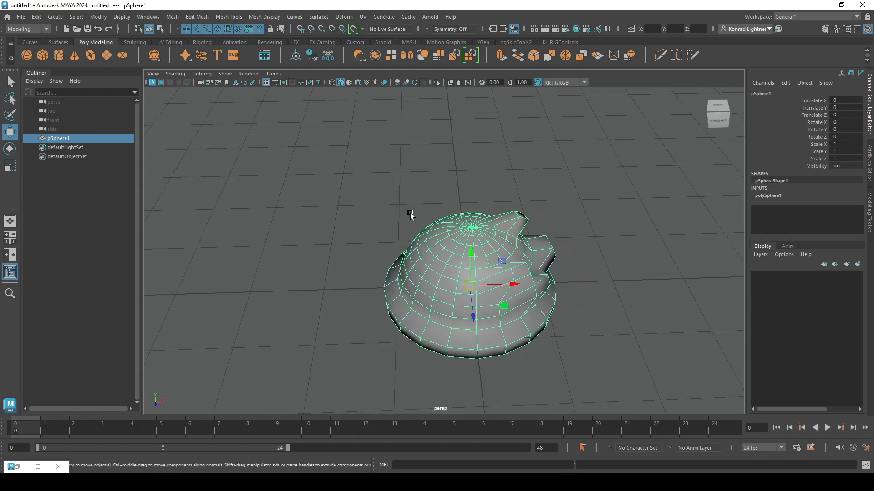
left_click_drag(522, 328, 531, 298, "alt")
right_click_drag(531, 299, 570, 303, "alt")
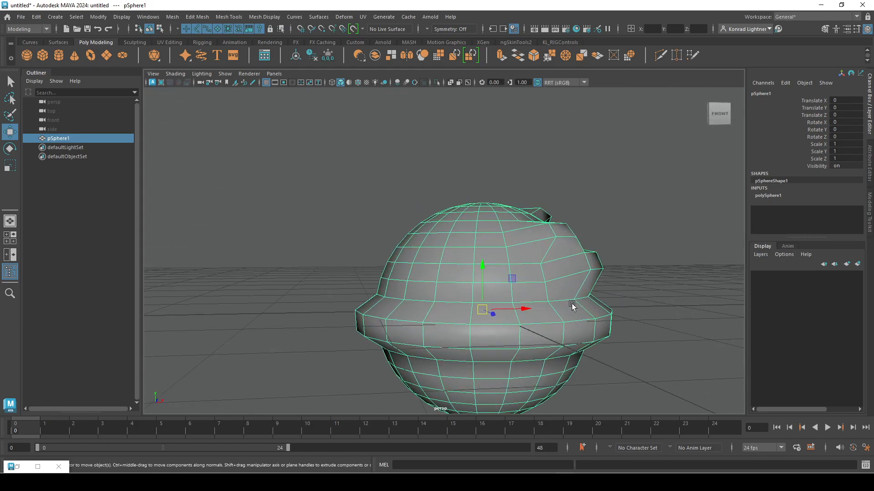
middle_click_drag(570, 302, 524, 215, "alt")
right_click_drag(523, 217, 547, 196, "alt")
left_click_drag(532, 209, 522, 260, "alt")
right_click_drag(537, 259, 343, 225, "alt")
left_click_drag(344, 225, 383, 225, "alt")
right_click_drag(383, 225, 474, 253, "alt")
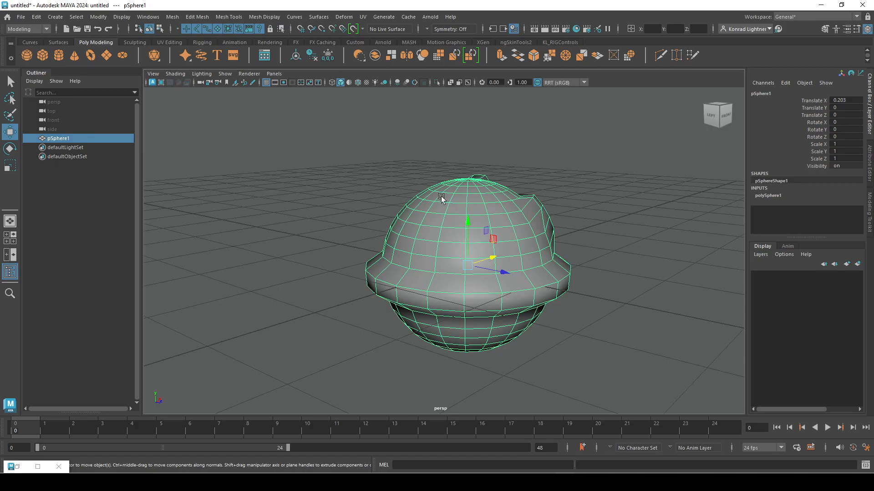
left_click_drag(473, 230, 394, 209, "alt")
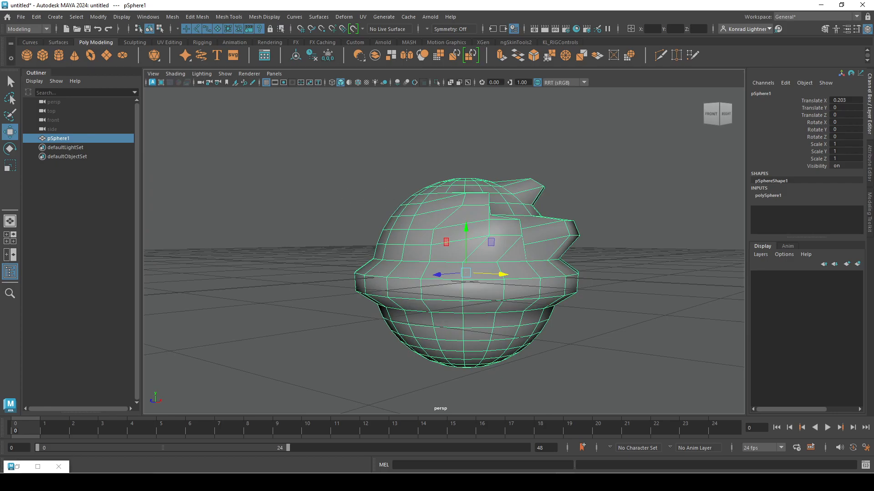
- Set the Move tool's axis orientation to Component in its tool settings
double_click(11, 132)
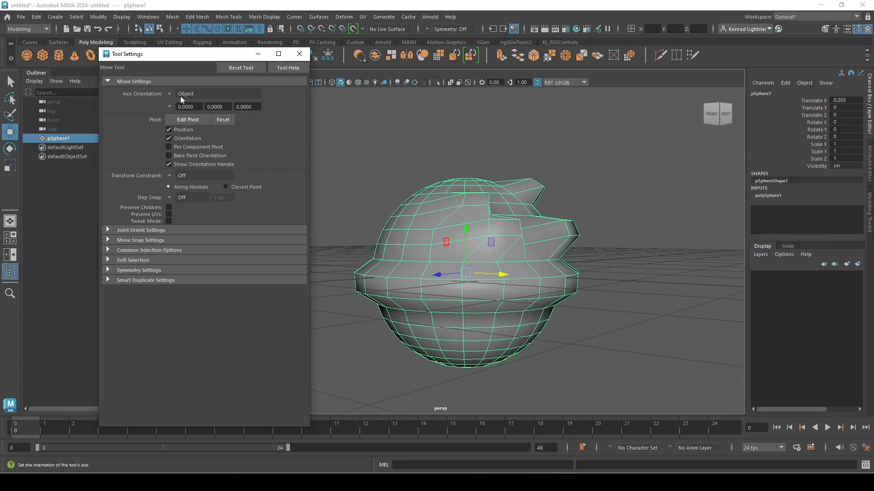
left_click(167, 92)
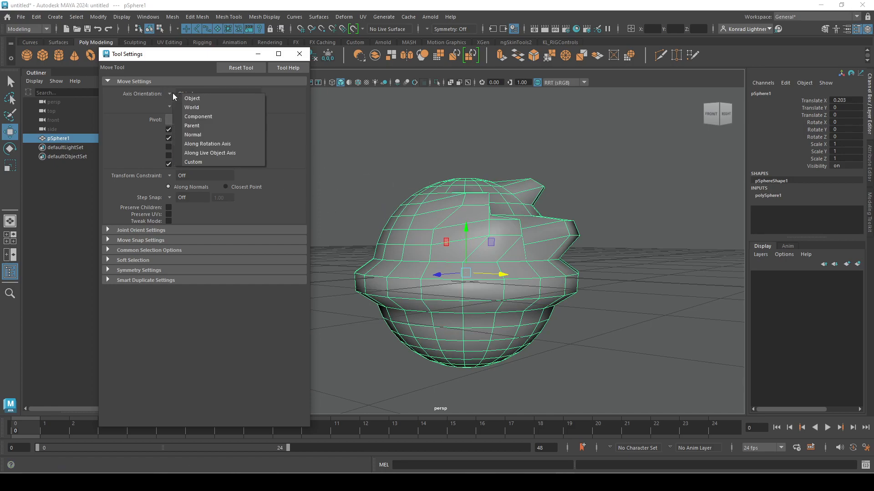
left_click(200, 113)
- Switch to vertex mode, select one vertex on the side of the dome and try to pull it outward along its X axis
right_click_drag(411, 203, 352, 200)
left_click(407, 206)
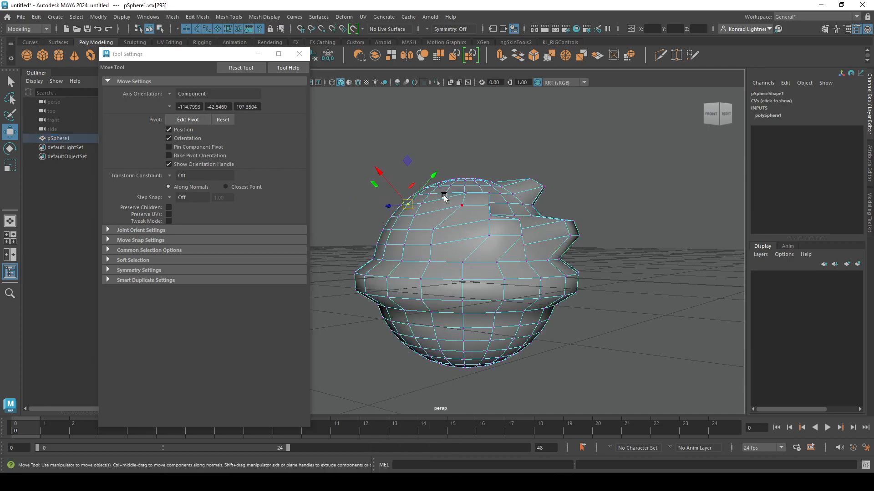
left_click_drag(420, 206, 394, 215, "alt")
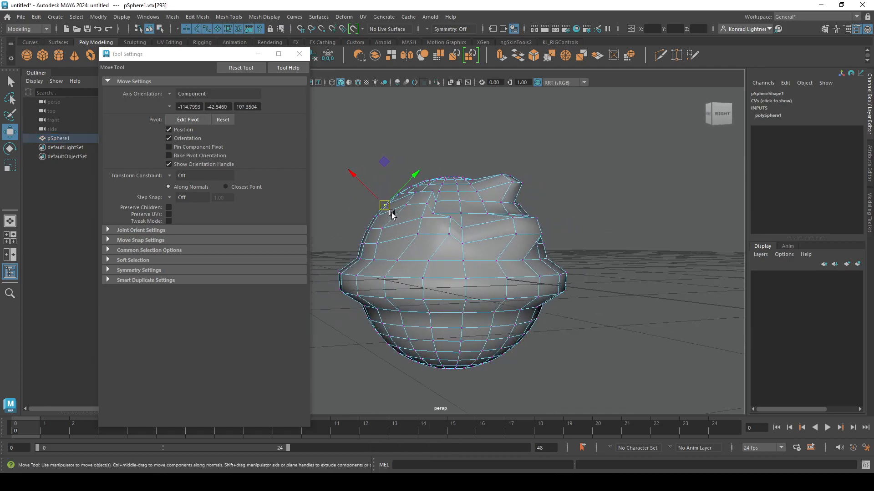
scroll(395, 208, "up", 2)
middle_click_drag(367, 211, 422, 260, "alt")
scroll(422, 261, "up", 2)
scroll(415, 230, "up", 3)
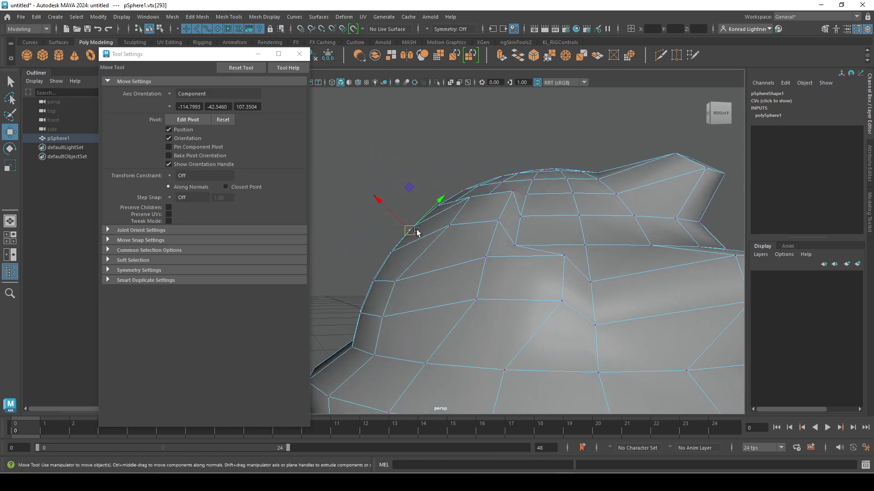
left_click_drag(378, 196, 352, 171)
- Select a vertex near the dome's top and another on its side to compare how the component axes orient
left_click_drag(414, 230, 529, 238, "alt")
left_click(537, 186)
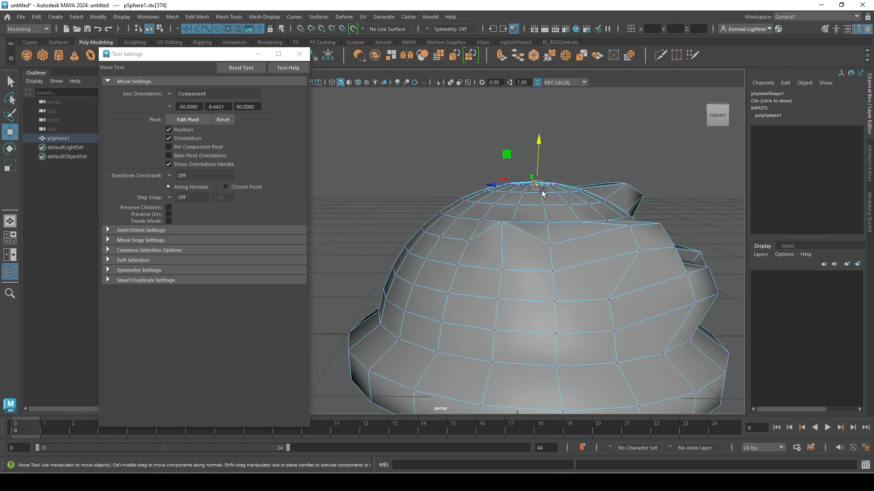
left_click(437, 257)
left_click_drag(510, 322, 540, 219, "alt")
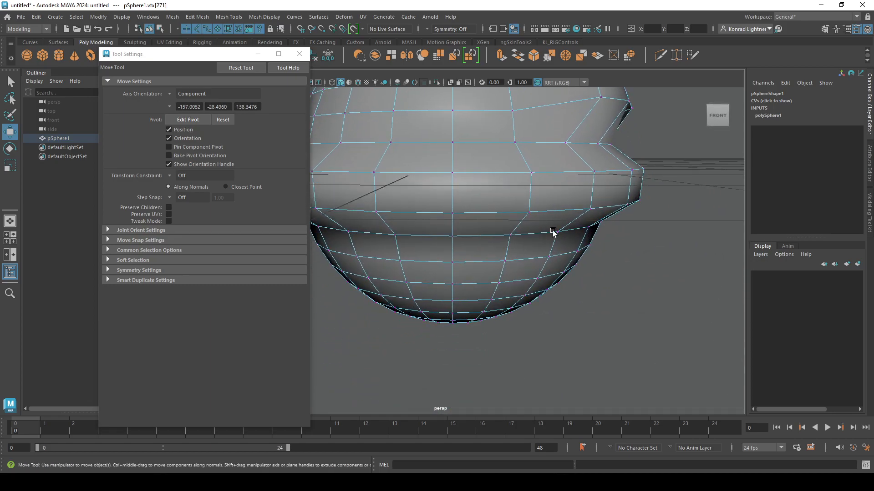
- Select several separate vertices, with two on the lower hemisphere and one on the dome
left_click(545, 258)
left_click(366, 278, "shift")
left_click_drag(439, 298, 485, 318, "alt")
middle_click_drag(485, 318, 494, 358, "alt")
right_click_drag(494, 358, 510, 302, "alt")
- Try to scale the scattered vertices uniformly outward with the Scale tool, and undo the scaling
key("e")
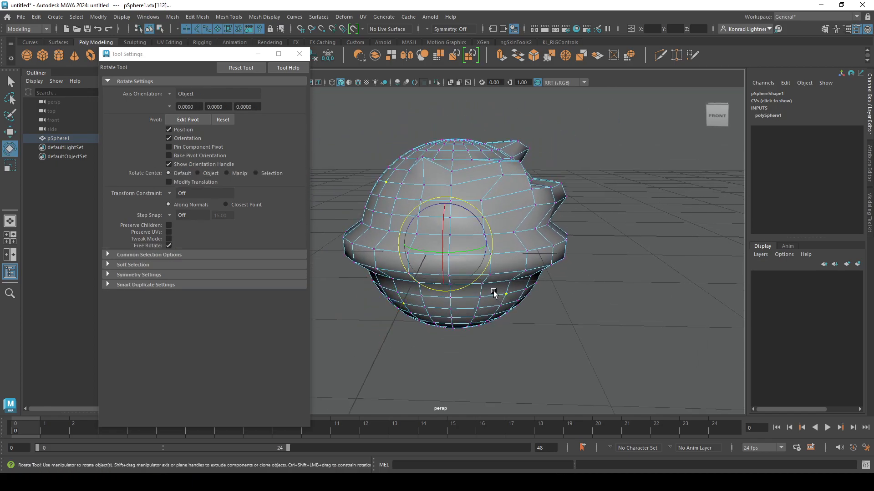
key("r")
left_click_drag(450, 245, 491, 211)
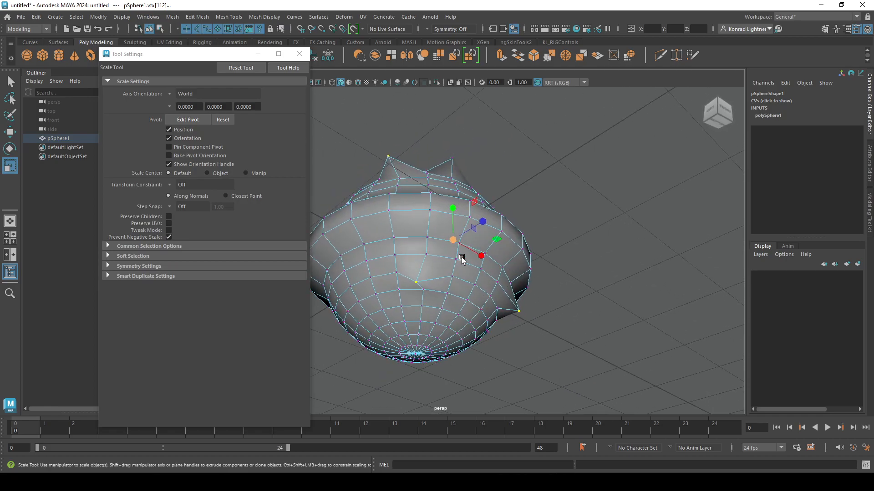
key("ctrl+z")
- Try to move the selected vertices outward together along the component axis with the Move tool
left_click_drag(426, 278, 421, 398, "alt")
key("w")
left_click_drag(522, 347, 370, 324, "alt")
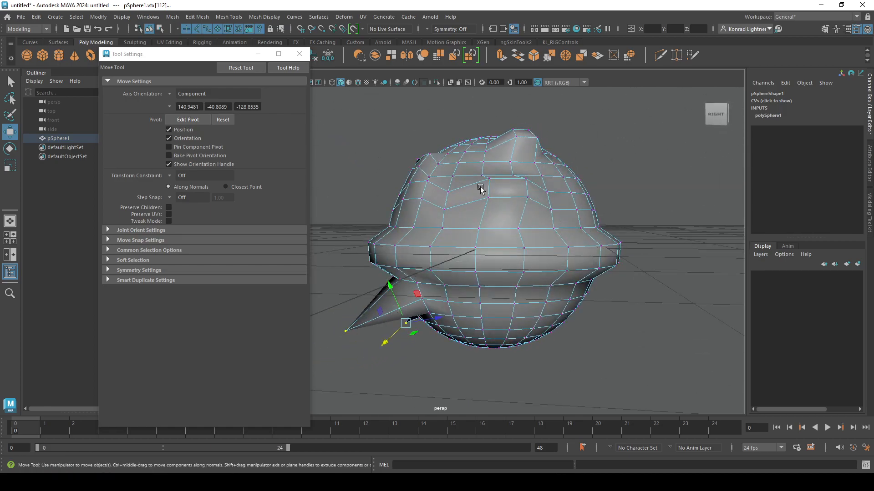
left_click_drag(412, 249, 471, 282, "alt")
- Undo the vertex edits and return to object mode with the whole sphere selected
key("ctrl+z")
key("ctrl+z")
key("ctrl+z")
right_click_drag(421, 137, 540, 188)
left_click_drag(590, 238, 543, 247, "alt")
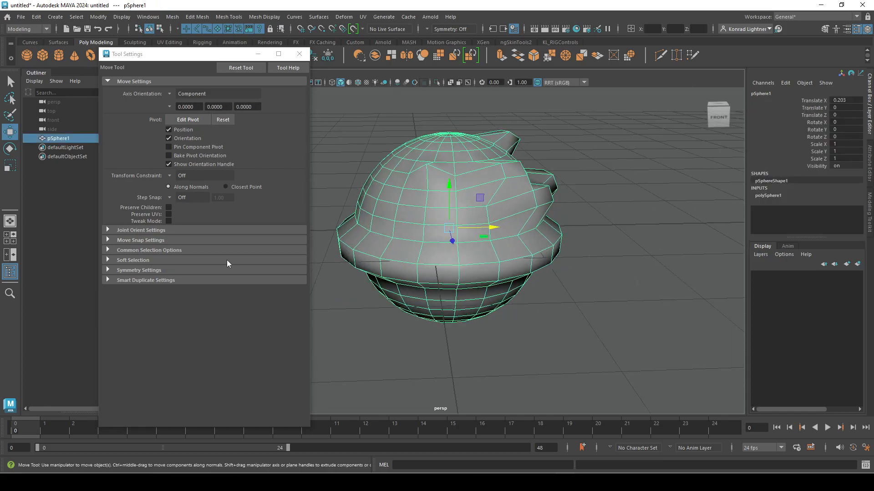